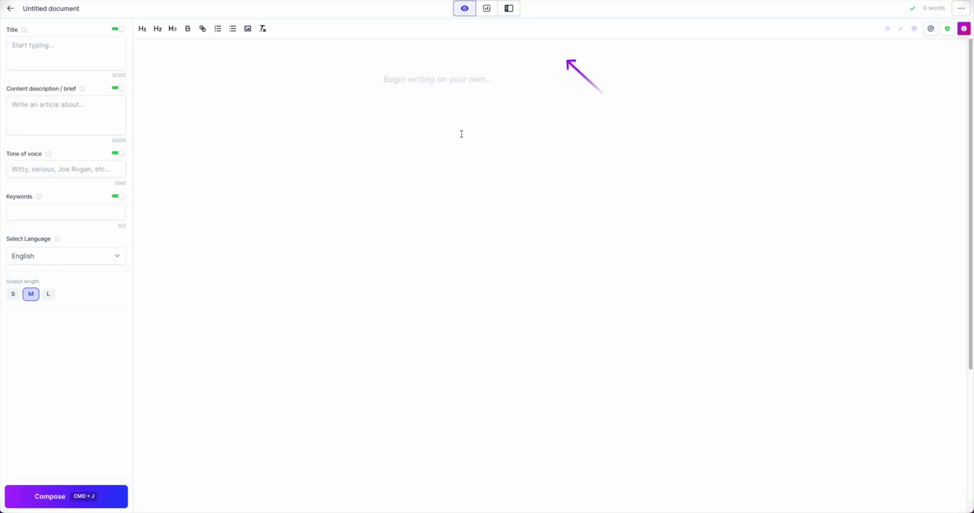
- Open the template view beside the document, search the templates for "product" and choose Product Description
{"action": "left_click", "coordinate": [513, 9]}
{"action": "type", "text": "product"}
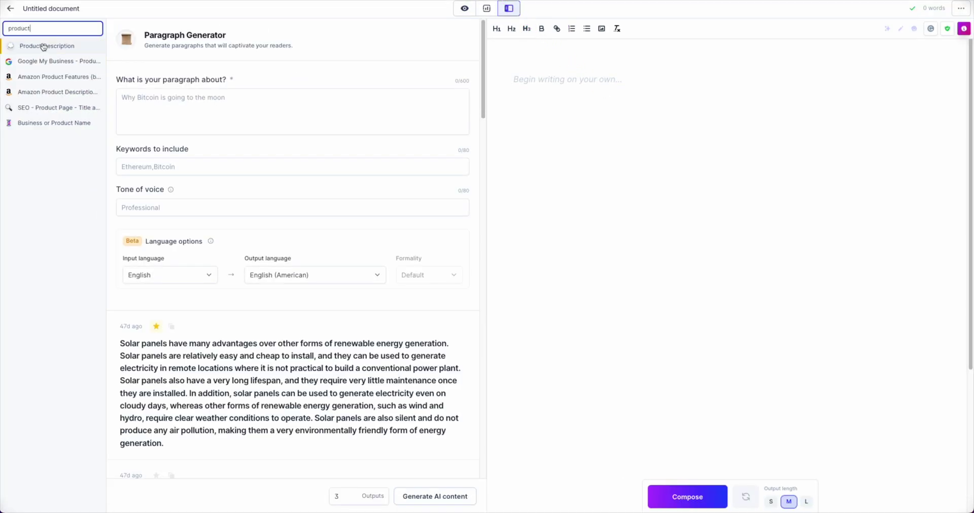
{"action": "left_click", "coordinate": [44, 47]}
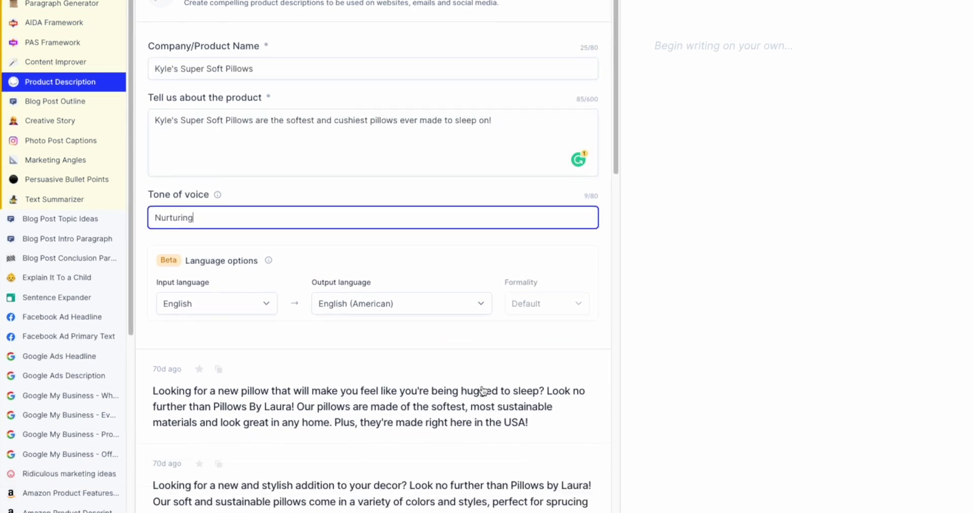
- Generate three product descriptions for Kyle's Super Soft Pillows in a Nurturing tone and review the outputs
{"action": "scroll", "coordinate": [552, 495], "scroll_direction": "down", "scroll_amount": 3}
{"action": "left_click", "coordinate": [553, 495]}
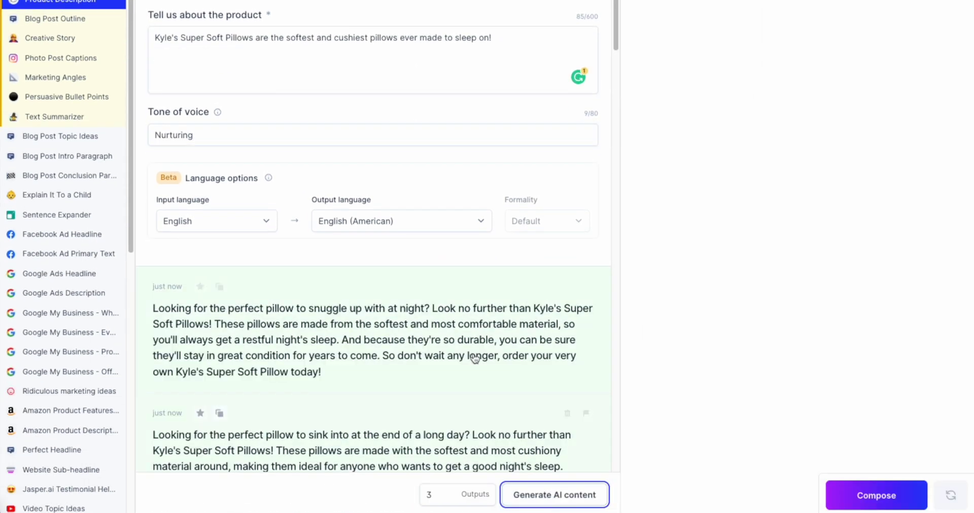
{"action": "scroll", "coordinate": [474, 358], "scroll_direction": "down", "scroll_amount": 5}
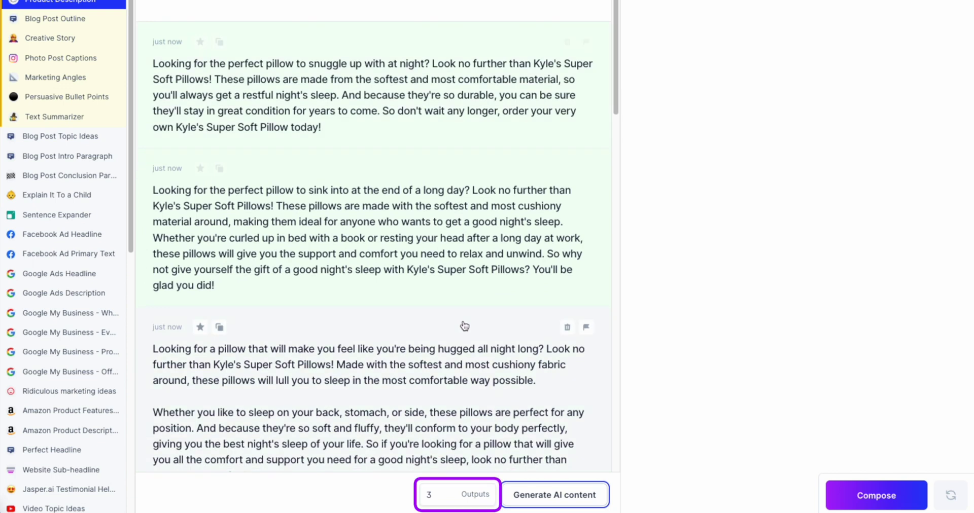
- Add the first generated pillow description to the favorites and copy it into the document
{"action": "left_click", "coordinate": [200, 42]}
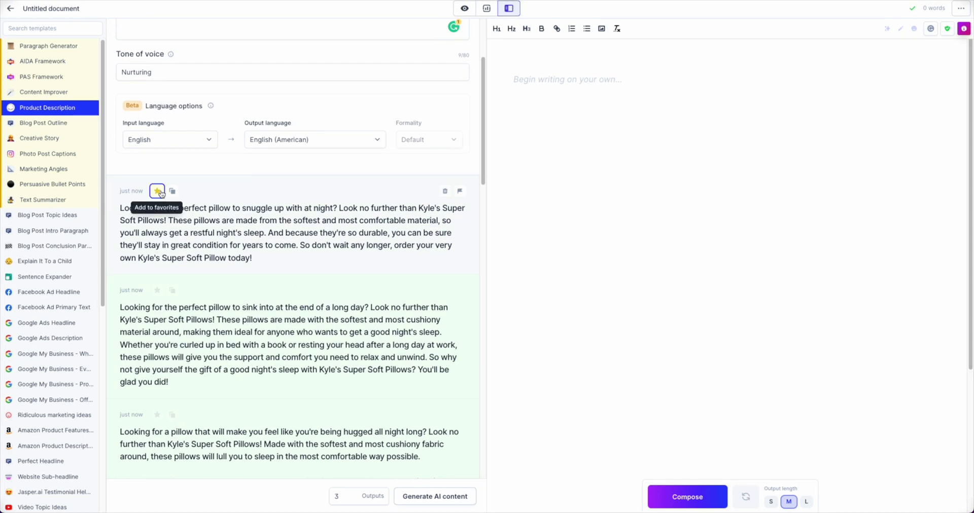
{"action": "left_click", "coordinate": [167, 210]}
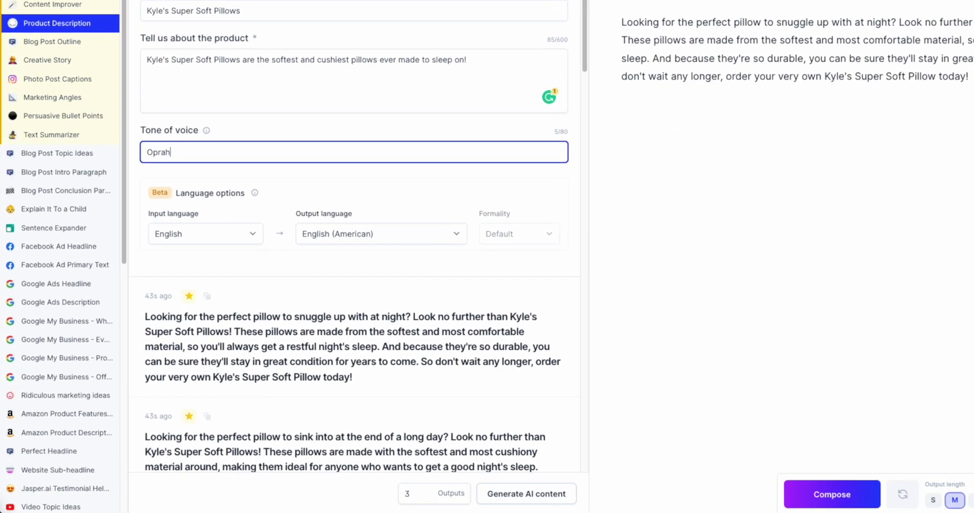
- Generate new product descriptions for Kyle's Super Soft Pillows with Oprah as the tone of voice
{"action": "left_click", "coordinate": [515, 492]}
{"action": "scroll", "coordinate": [433, 343], "scroll_direction": "down", "scroll_amount": 5}
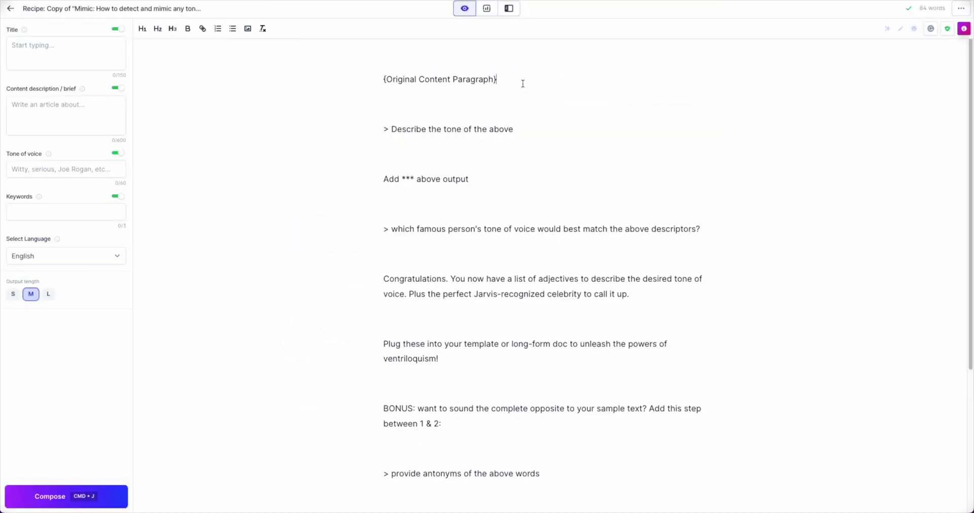
- Replace {Original Content Paragraph} in the recipe with the customer's review of Kyle's Pillow and run the "Describe the tone of the above" command
{"action": "left_click_drag", "start_coordinate": [523, 84], "coordinate": [348, 71]}
{"action": "type", "text": "My man purchased Kyle's Pillow for me yesterday and I was skeptical at first. At first, I thought that \"how could this be comfortable, it feels lumpy,\" I retired to my room for a short nap after lunch and next thing it was 4 hours later. I suffer from chronic neck and back pain after a car rollover accident. To my surprise, for the first time in years I woke up and I was pain-free!! Now I am not saying it would work for everyone, but if you suffer from chronic pain I would completely recommend Kyle's Pillow. Thank you!"}
{"action": "left_click_drag", "start_coordinate": [380, 218], "coordinate": [550, 218]}
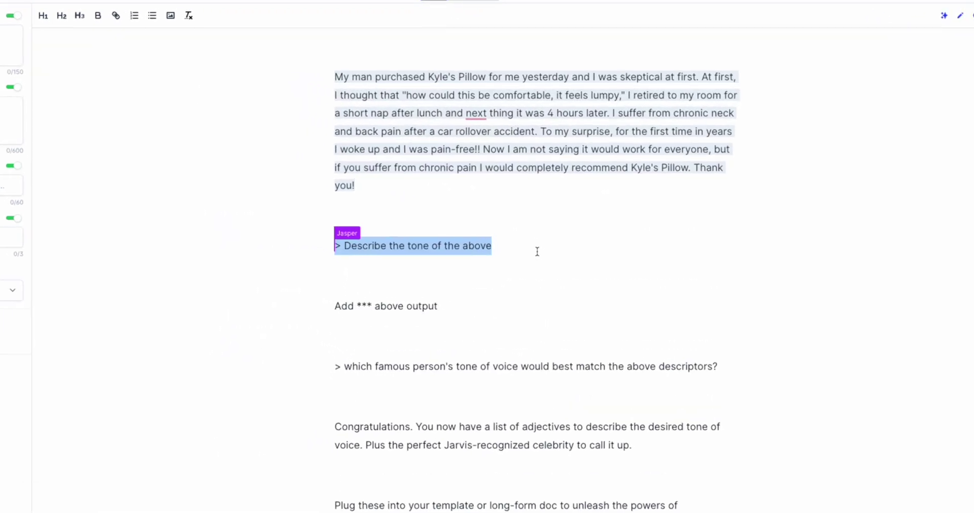
{"action": "key", "text": "super+Return"}
- Run the command asking which famous person's tone of voice would best match the above descriptors
{"action": "scroll", "coordinate": [748, 268], "scroll_direction": "down", "scroll_amount": 4}
{"action": "triple_click", "coordinate": [740, 209]}
{"action": "key", "text": "super+Return"}
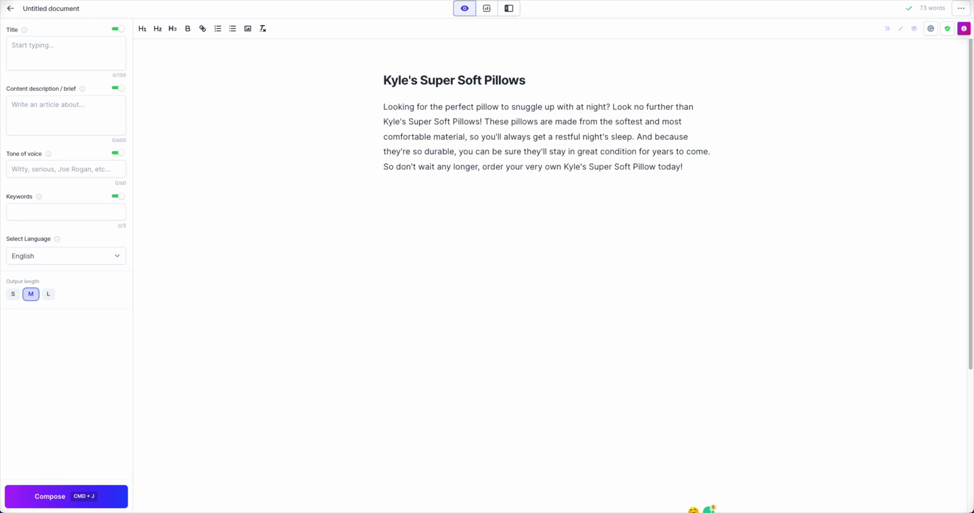
- Add and run the command "Write a list of engaging marketing angles about Kyle's Super Soft Pillows" below the description
{"action": "type", "text": "Write a list of engaging marketing angles about Kyle's Super Soft Pillows"}
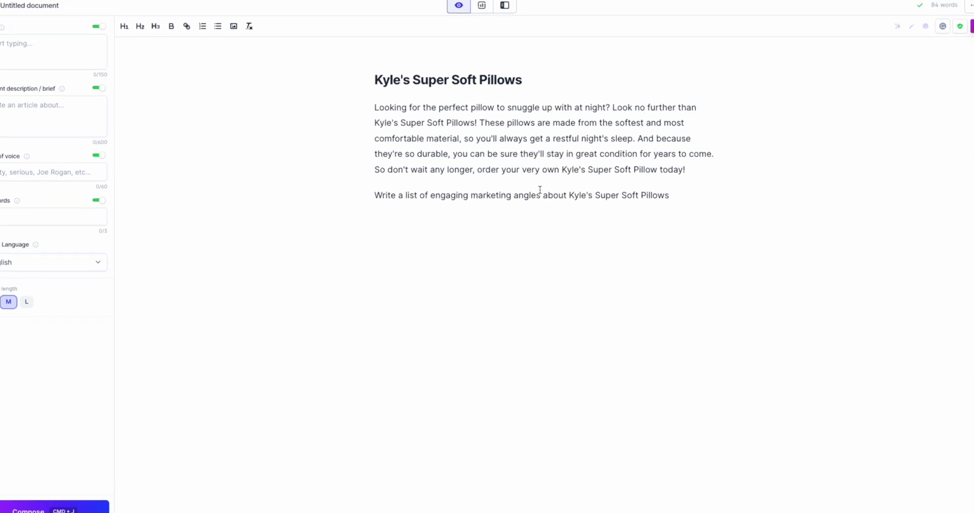
{"action": "triple_click", "coordinate": [704, 193]}
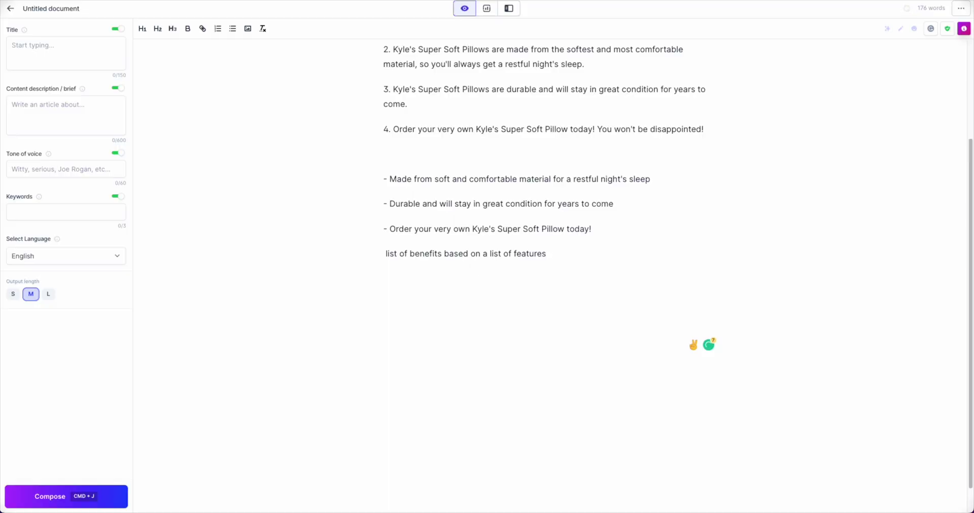
- Complete the command "list of benefits based on a list of features above" below the bullet points and run it
{"action": "type", "text": "bove"}
{"action": "key", "text": "shift+Home"}
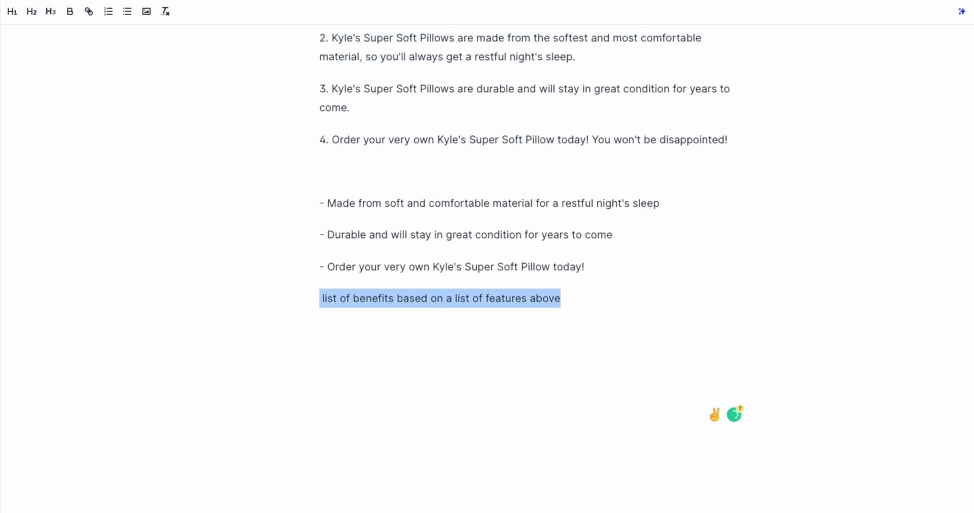
{"action": "key", "text": "ctrl+Return"}
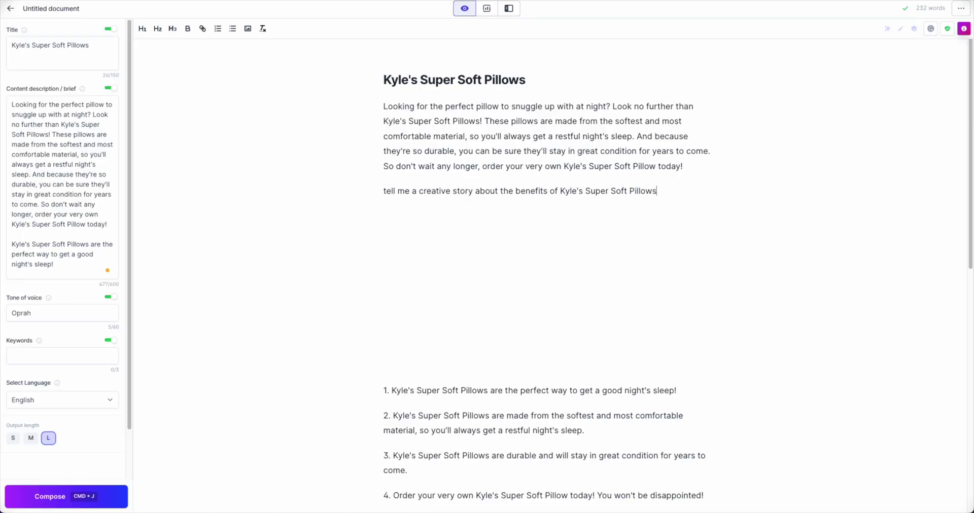
- Run the command "tell me a creative story about the benefits of Kyle's Super Soft Pillows" with the output length L
{"action": "key", "text": "ctrl+Return"}
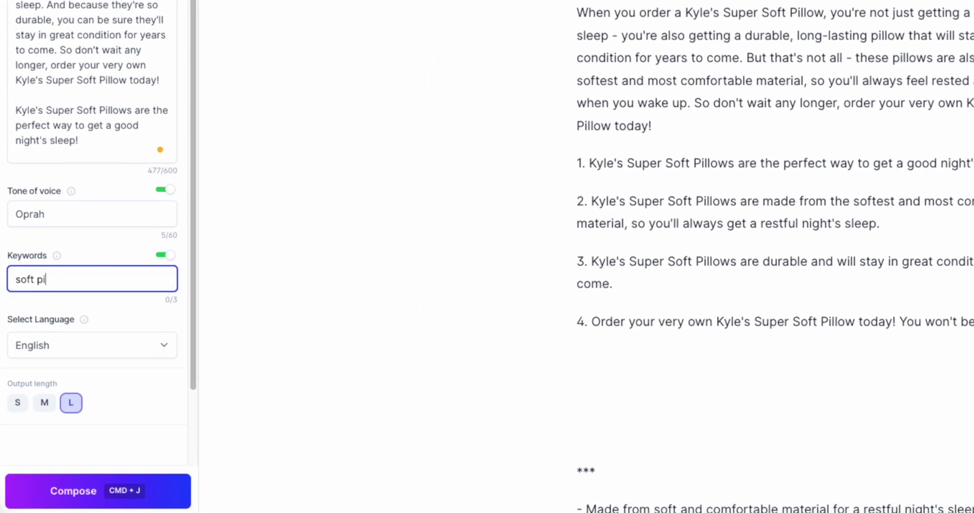
- Add "soft pillow" as a document keyword and open the outline in the SEO view
{"action": "key", "text": "Return"}
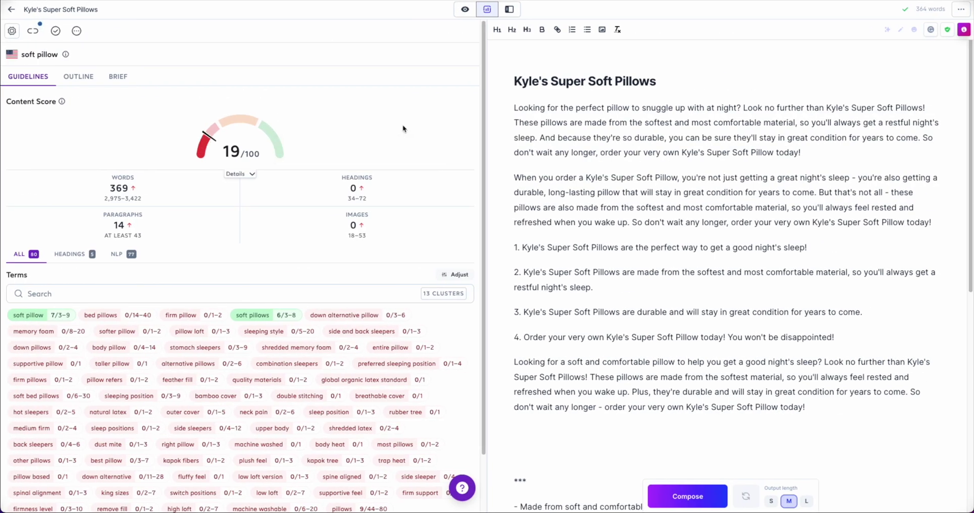
{"action": "left_click", "coordinate": [92, 82]}
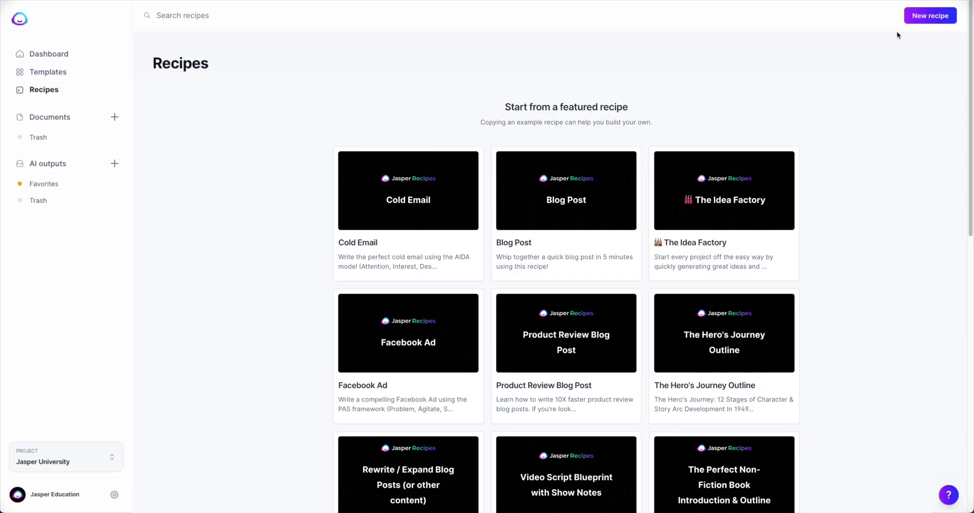
- Create a new recipe titled "Product Description" with the description "Write a Product Description Quickly!"
{"action": "left_click", "coordinate": [932, 16]}
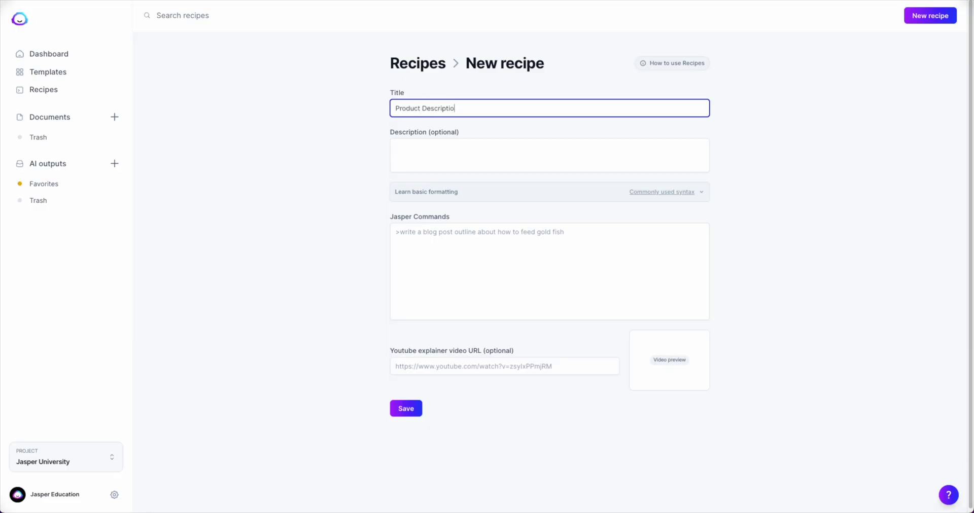
{"action": "type", "text": "n"}
{"action": "left_click", "coordinate": [395, 147]}
{"action": "type", "text": "Write a"}
- Enter the recipe's heading, {Name of Product} placeholder and five writing commands for bullets, paragraph, description, benefit and story, each prefixed with ">"
{"action": "left_click", "coordinate": [399, 272]}
{"action": "type", "text": "Product Description  {Name of Product}  >Write some bullet points about {Name of Product}  Write a descriptive paragraph based on the above.  Write an engaging product description about the topic above.  Write a feature to benefit from the topic above.  Write a fun story about the topic above."}
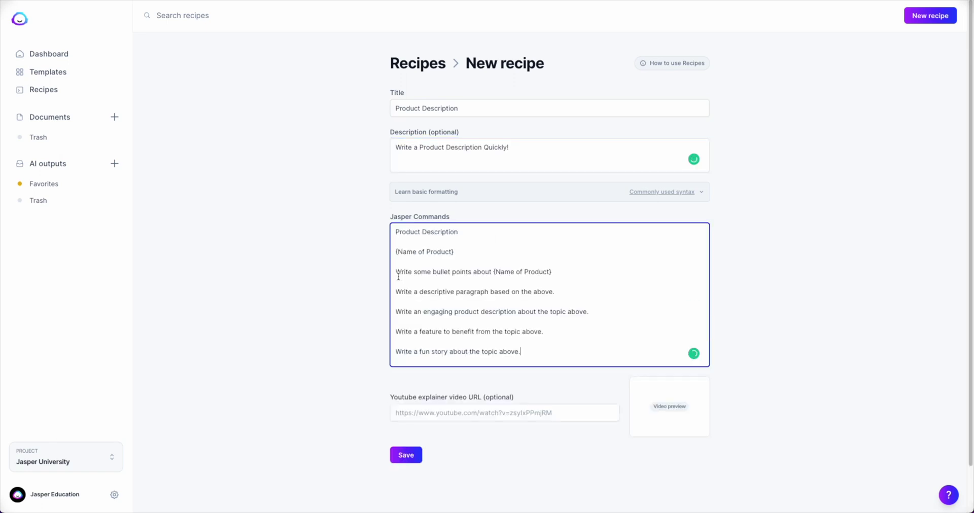
{"action": "left_click", "coordinate": [395, 310]}
{"action": "type", "text": ">"}
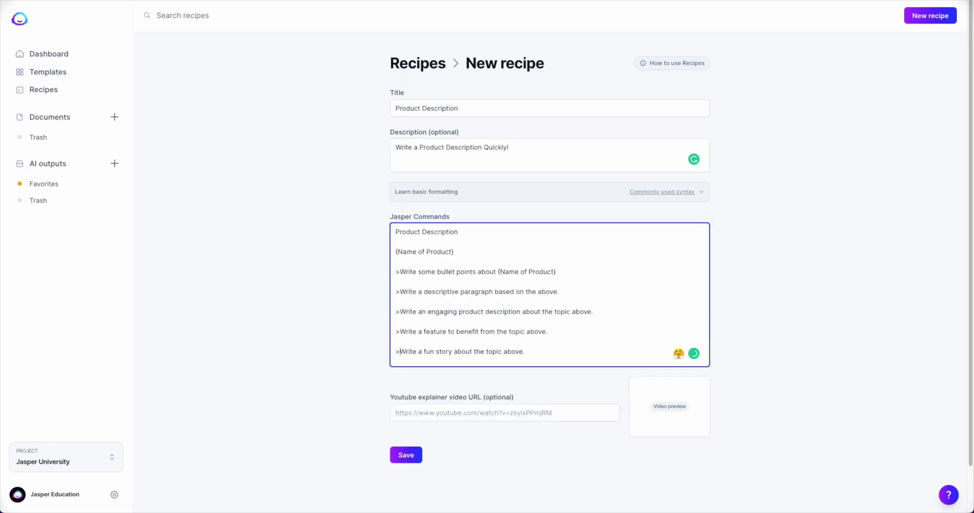
- Save the Product Description recipe and open it as a document
{"action": "left_click", "coordinate": [406, 455]}
{"action": "left_click", "coordinate": [689, 62]}
- Replace the {Name of Product} line under the heading with Kyle's Super Soft Pillows and start a new line below it
{"action": "type", "text": "K"}
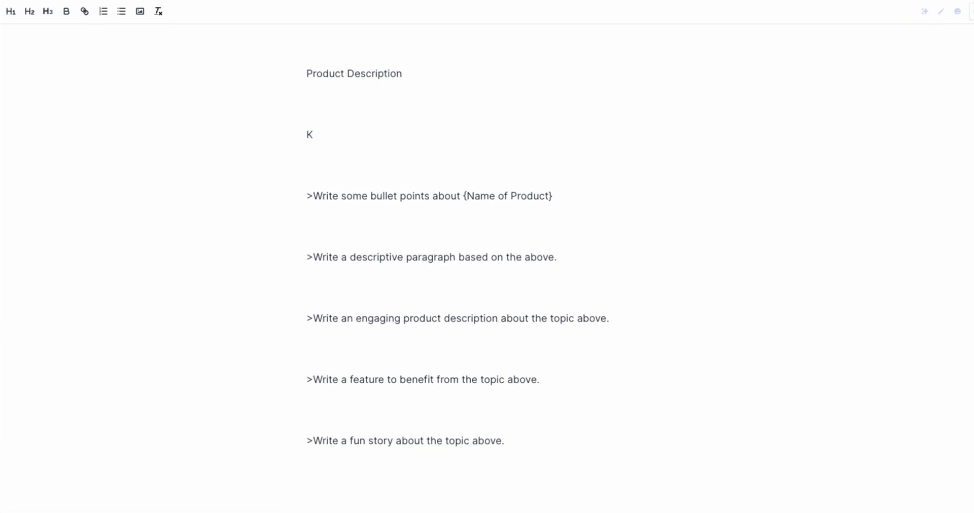
{"action": "type", "text": "yle's Super Soft Pillows"}
{"action": "key", "text": "Return"}
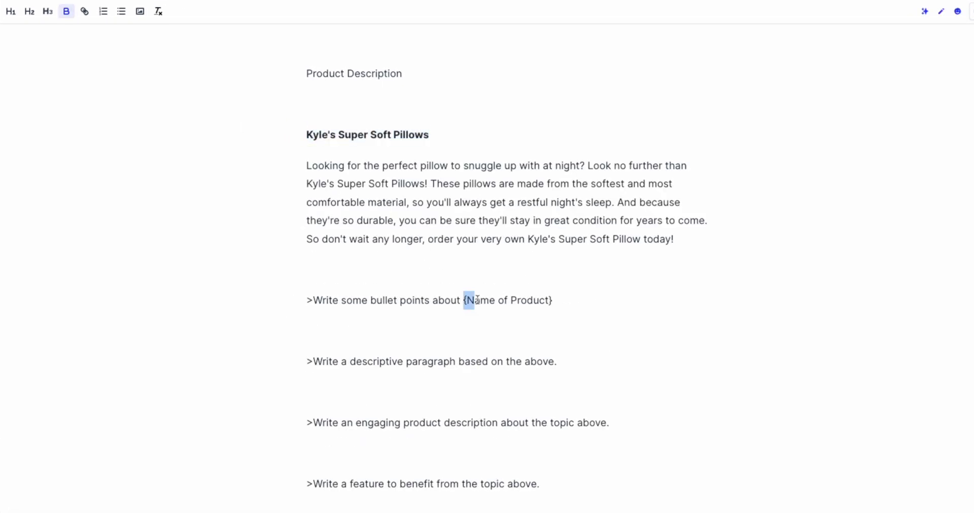